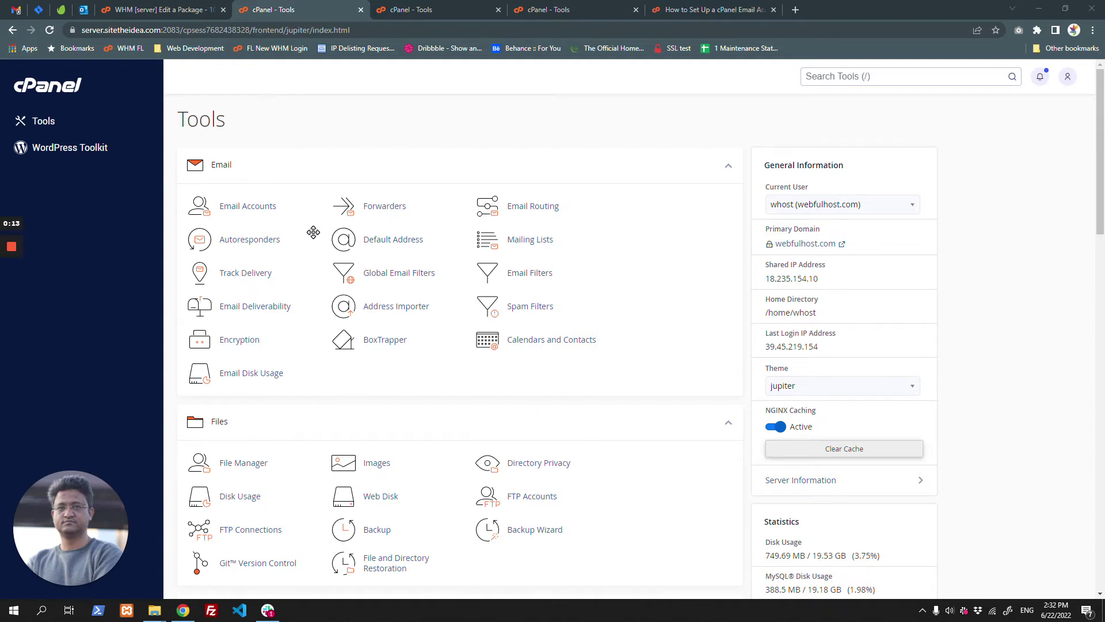
left_click(258, 207)
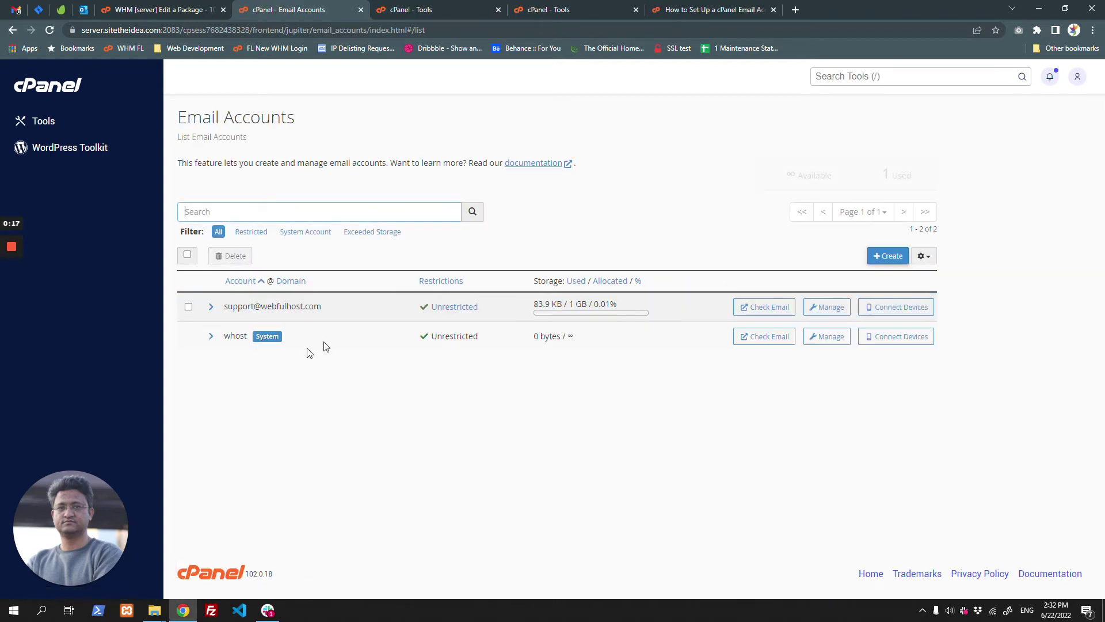
left_click_drag(224, 306, 321, 306)
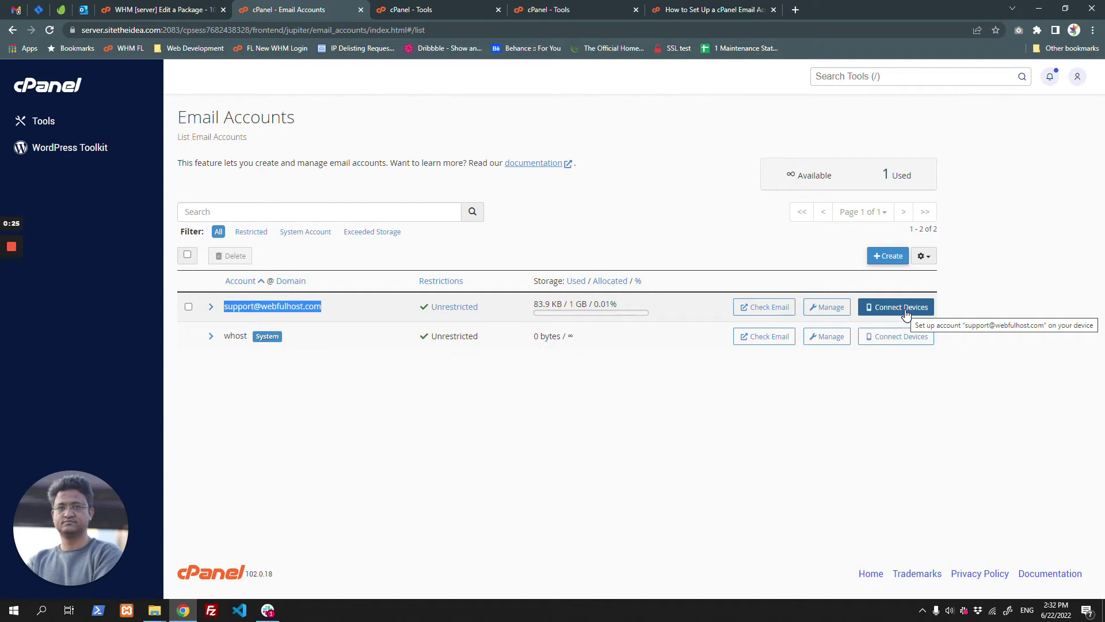
left_click(899, 306)
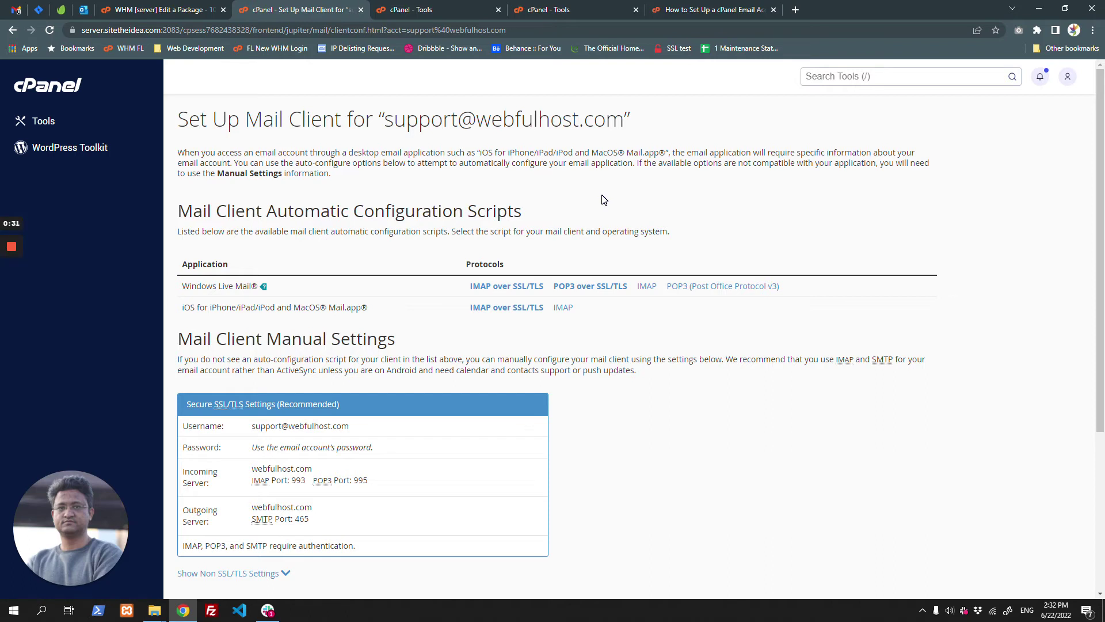
- Highlight the MacOS Mail.app note, then start and cancel the iOS IMAP over SSL/TLS auto-configuration
left_click_drag(294, 307, 363, 308)
left_click(383, 321)
left_click(507, 308)
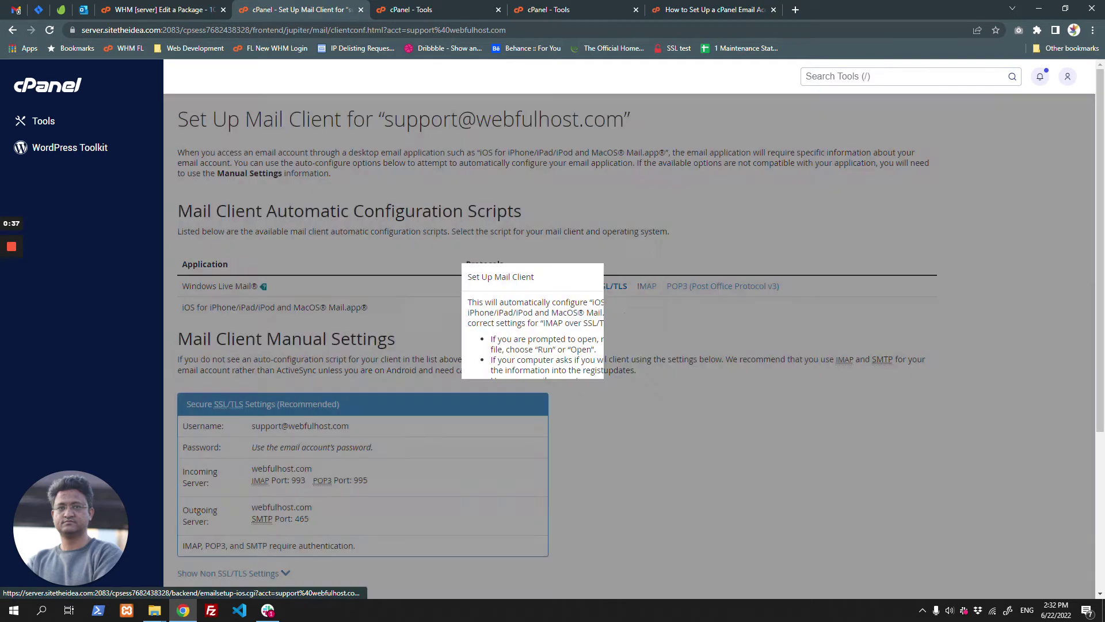
left_click(630, 401)
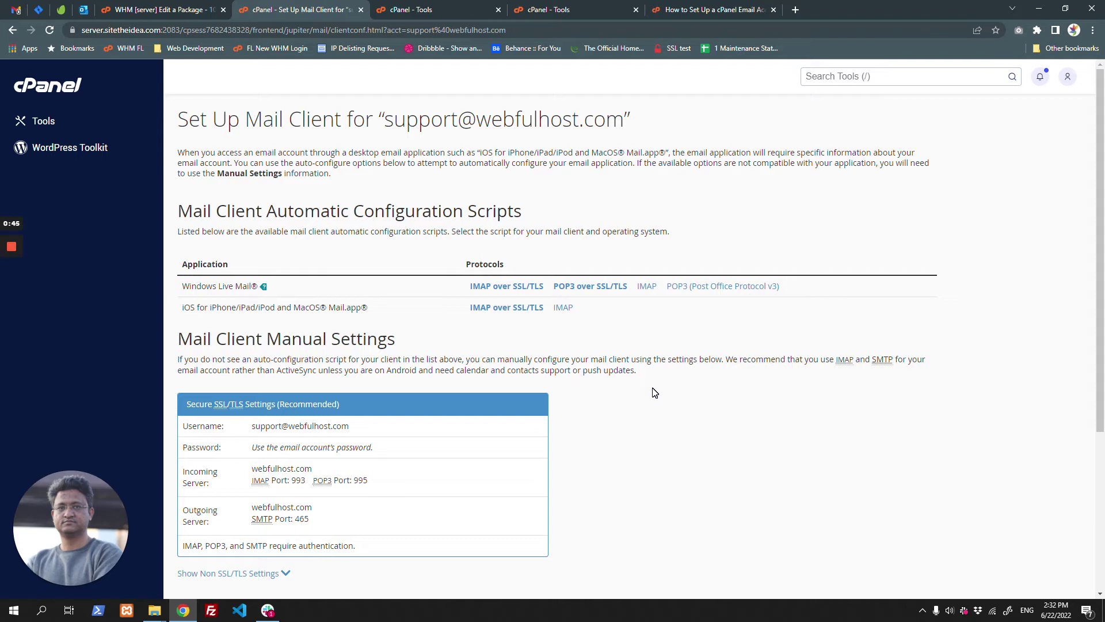
scroll(653, 393, "down", 5)
scroll(519, 389, "down", 3)
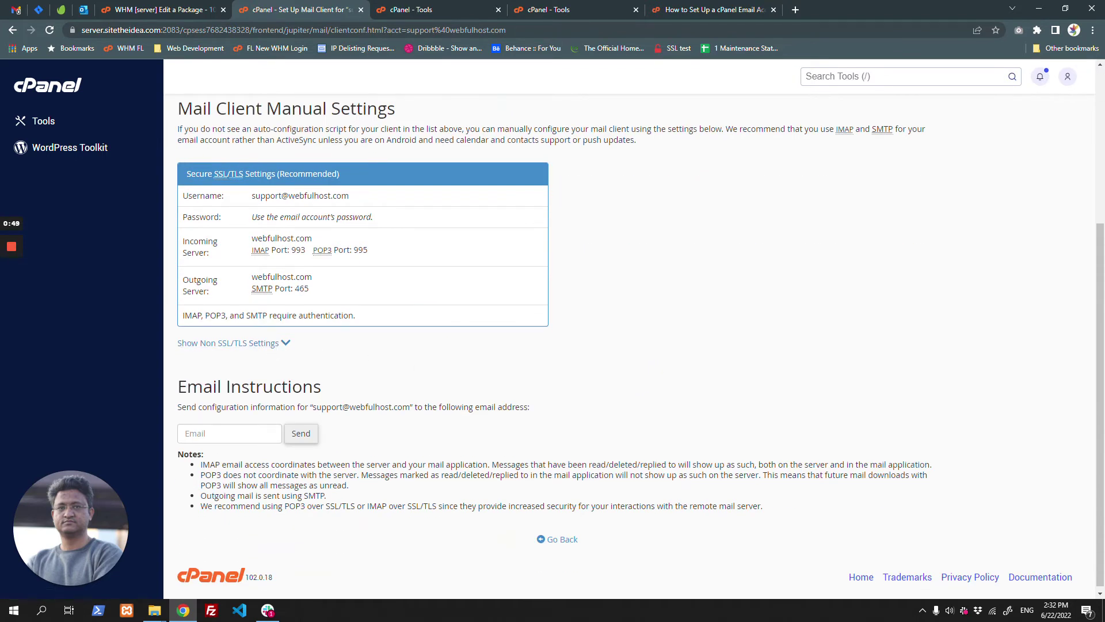
left_click_drag(183, 195, 444, 314)
left_click(444, 314)
left_click_drag(251, 196, 361, 206)
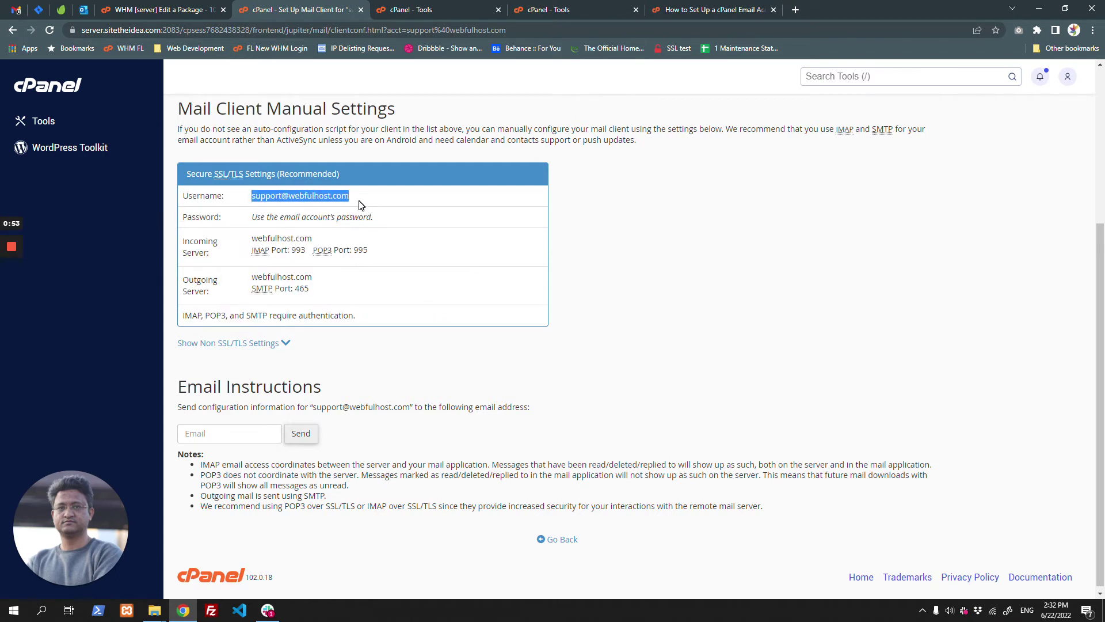
left_click_drag(265, 217, 371, 217)
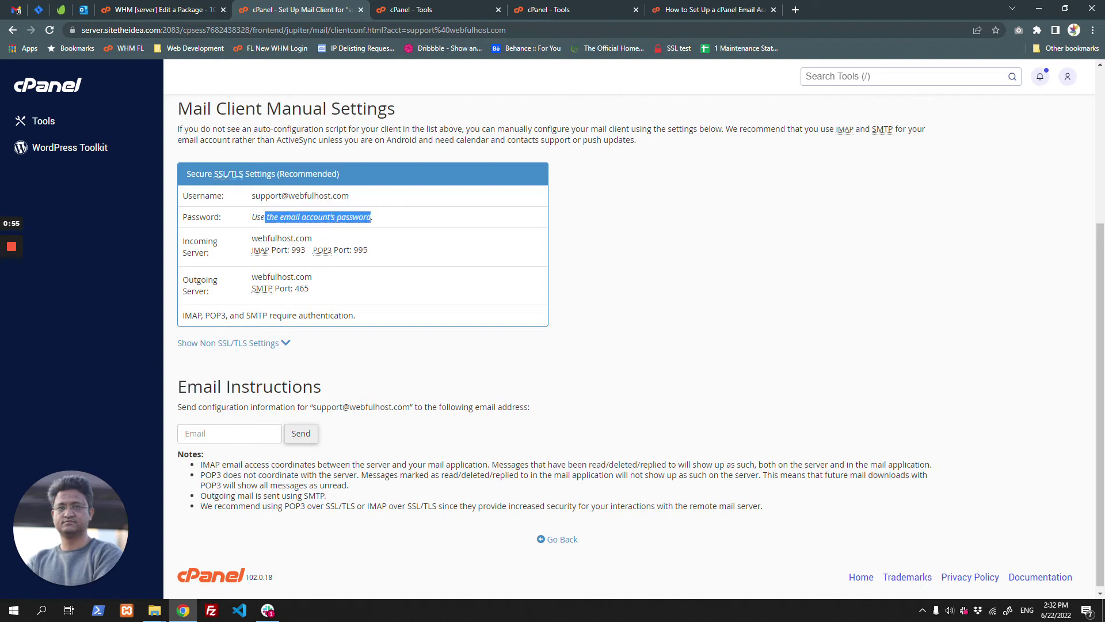
left_click_drag(252, 238, 312, 238)
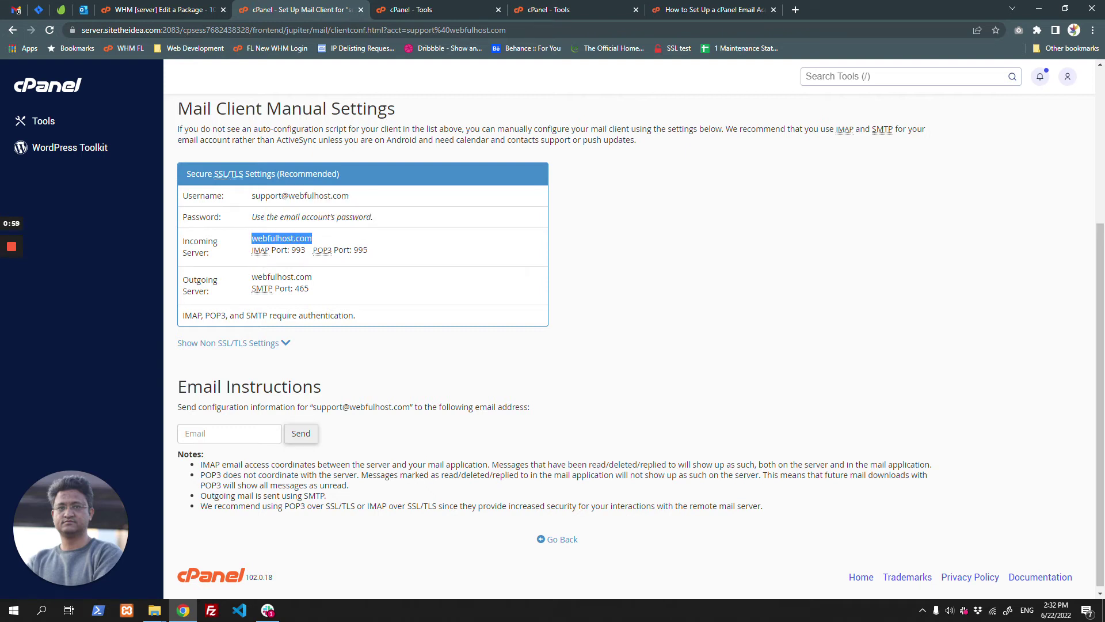
left_click_drag(271, 250, 331, 253)
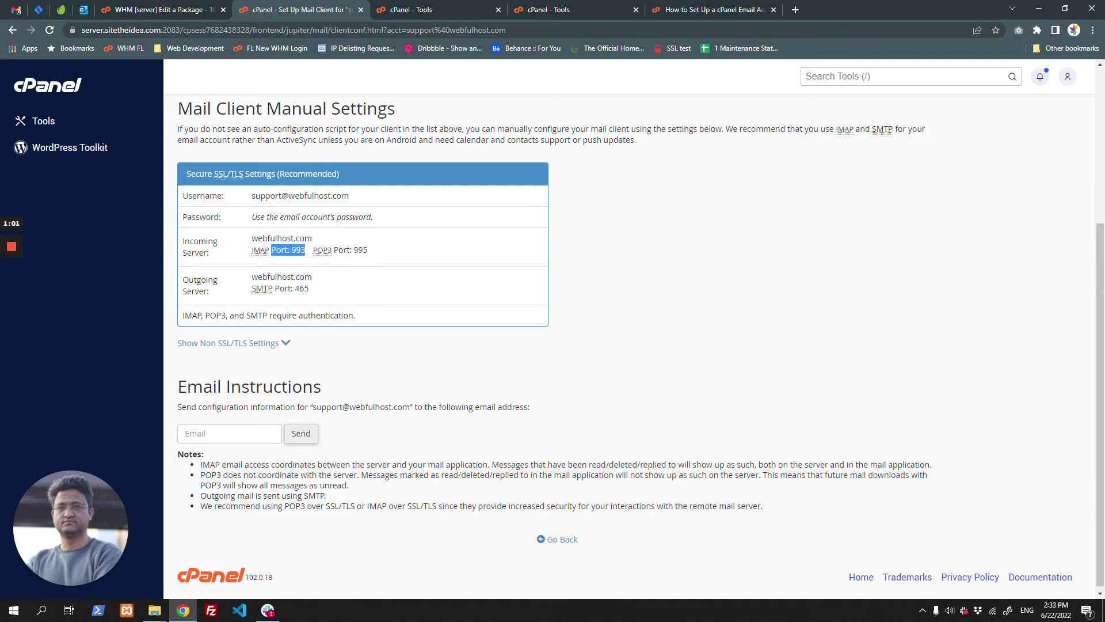
- Point out POP3 port 995 and outgoing SMTP port 465, then show the non-SSL/TLS settings
double_click(342, 249)
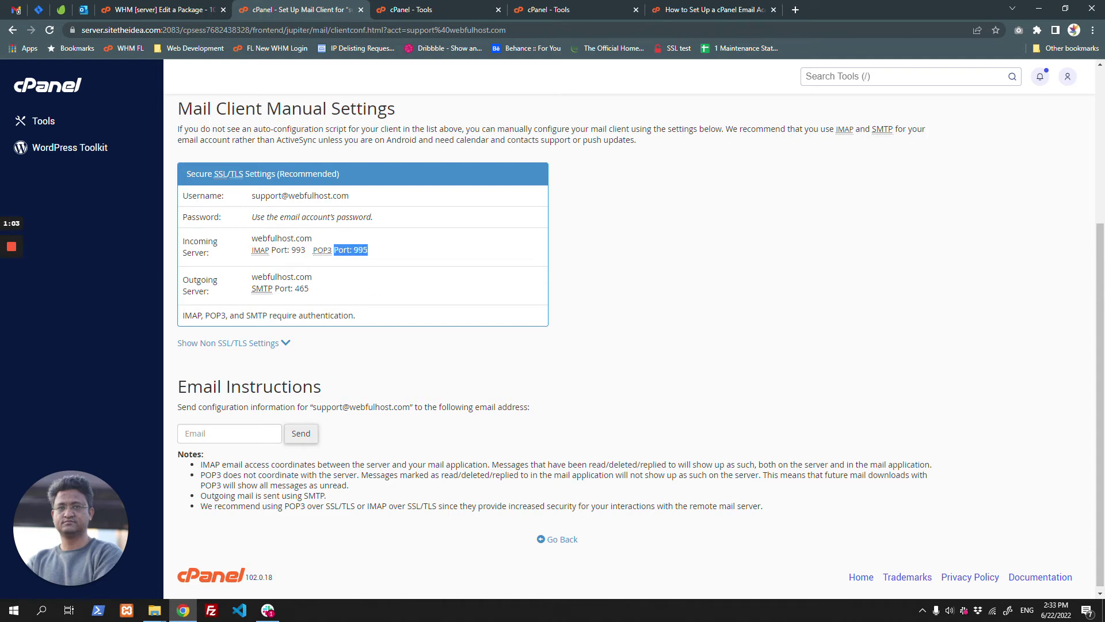
double_click(273, 276)
left_click_drag(252, 276, 326, 292)
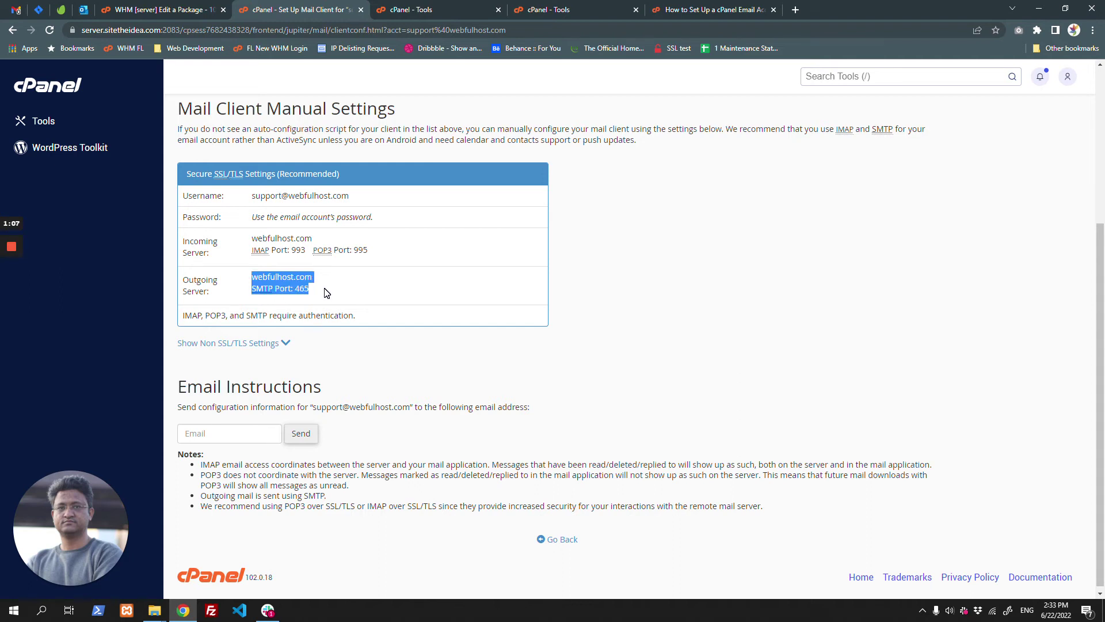
left_click_drag(186, 173, 274, 173)
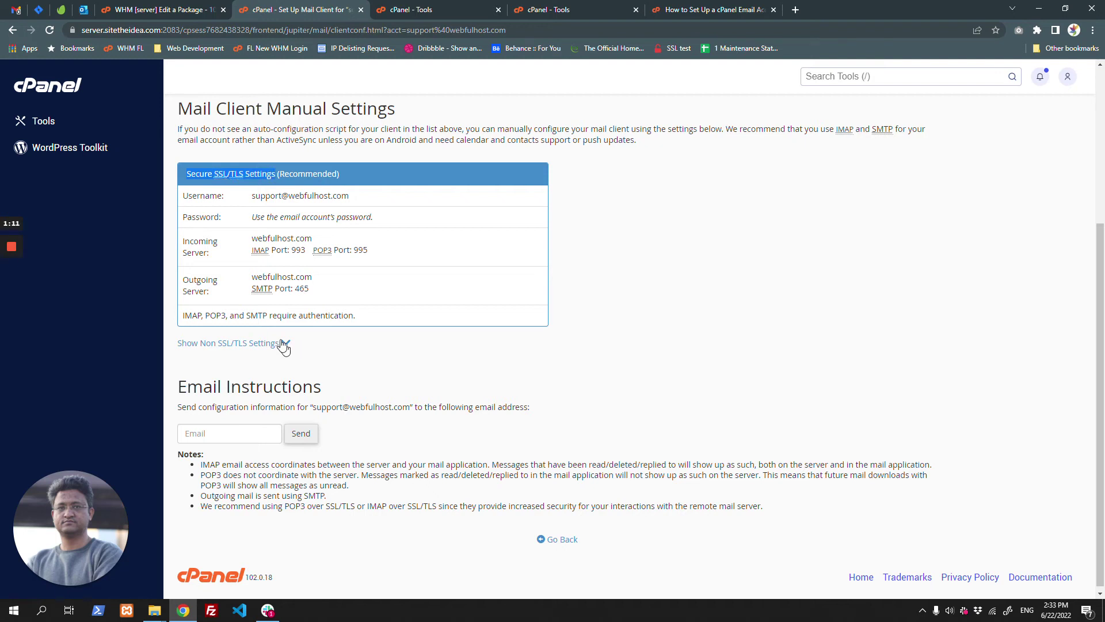
left_click(229, 343)
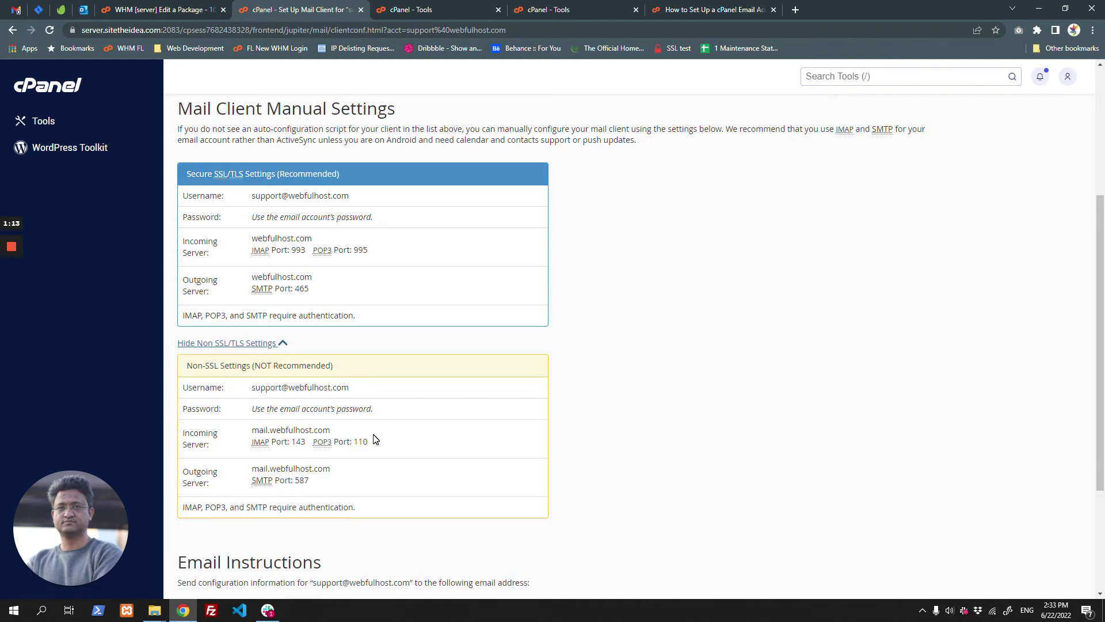
- Switch to the cPanel documentation's iOS mail setup guide
left_click(689, 8)
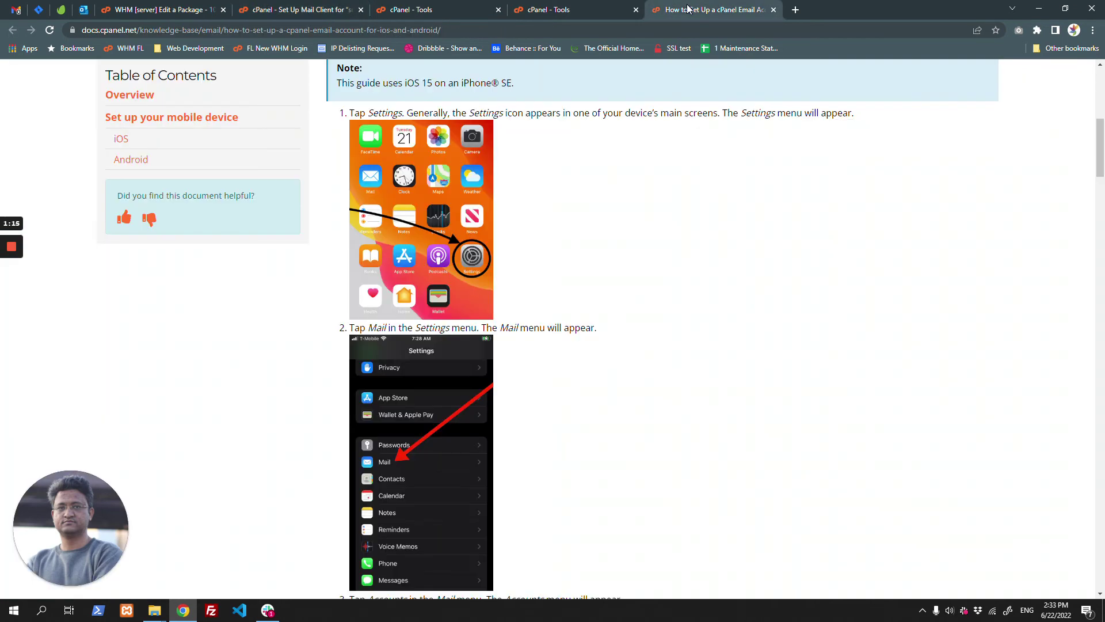
scroll(466, 270, "down", 3)
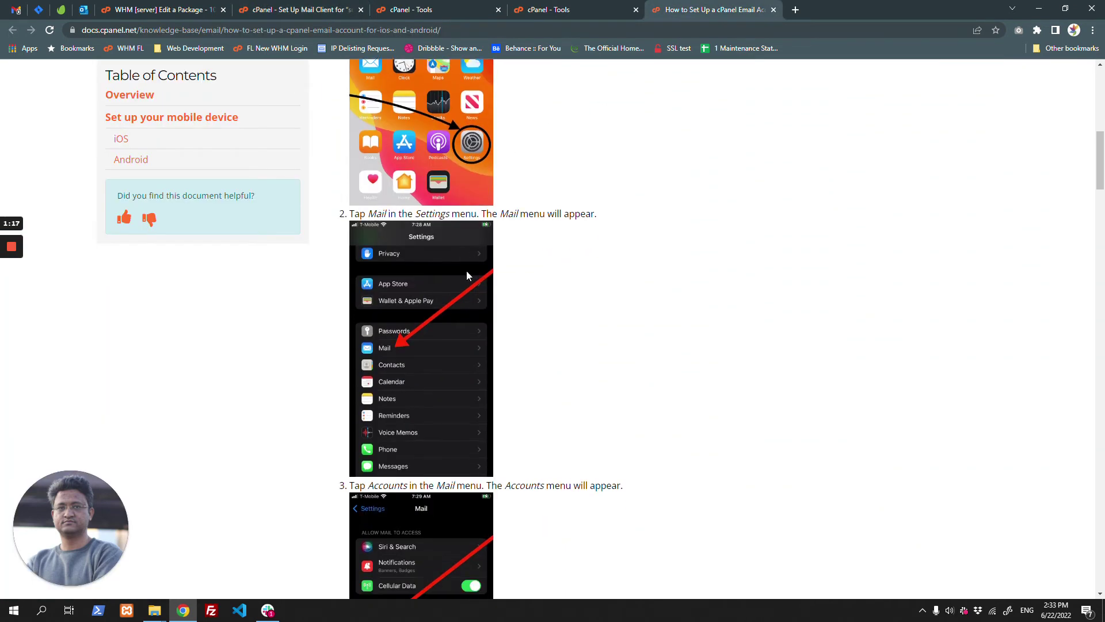
scroll(467, 270, "down", 2)
scroll(382, 232, "down", 2)
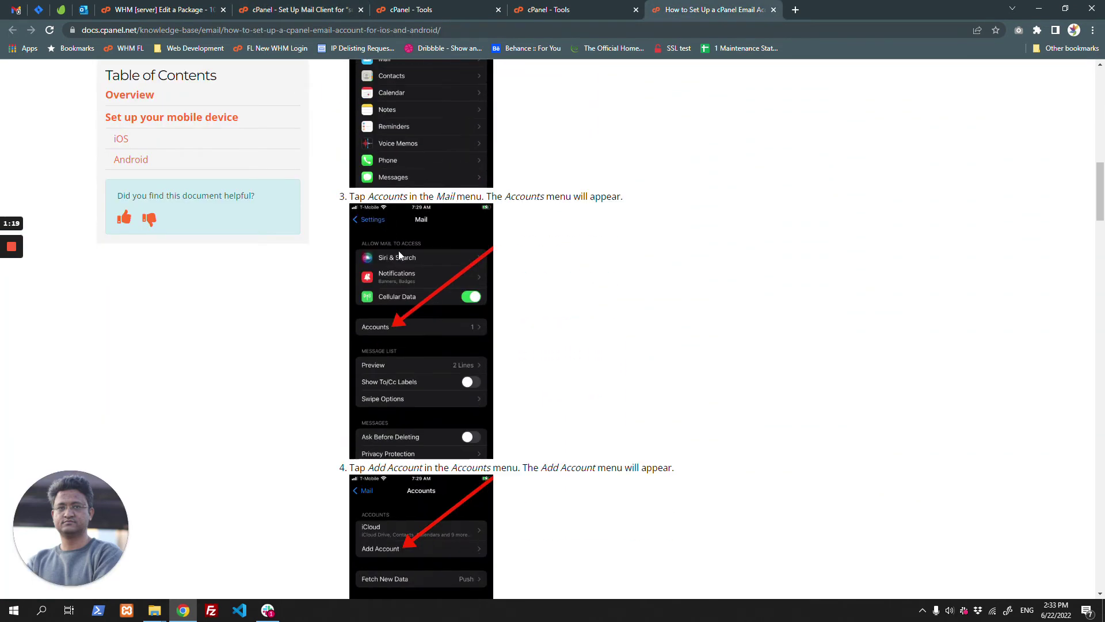
scroll(415, 326, "down", 2)
scroll(414, 327, "down", 1)
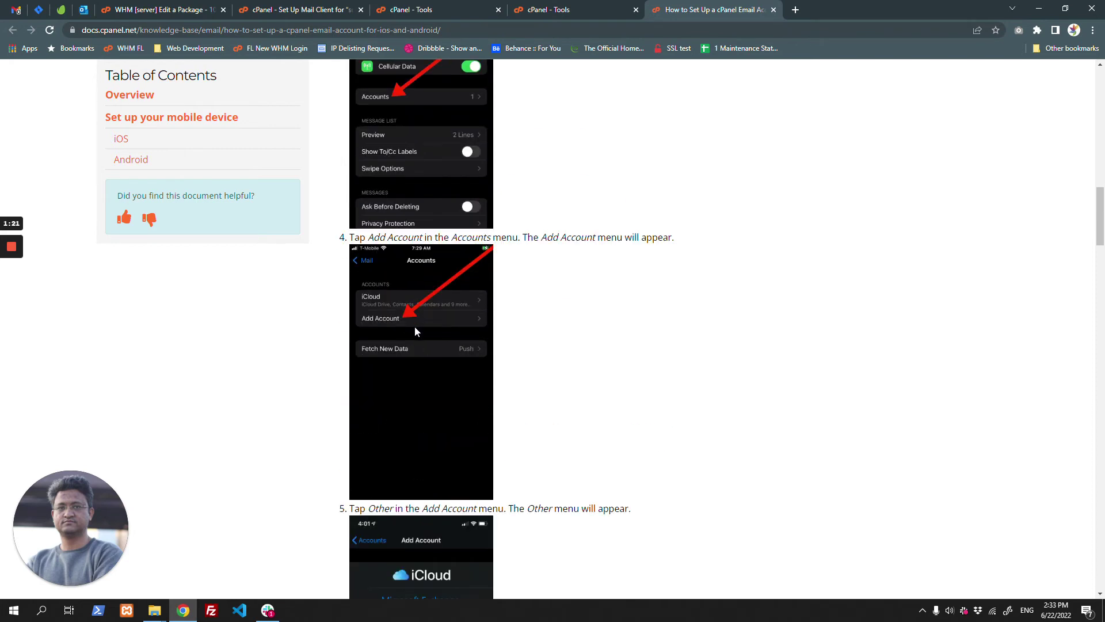
scroll(409, 320, "down", 2)
scroll(408, 320, "down", 2)
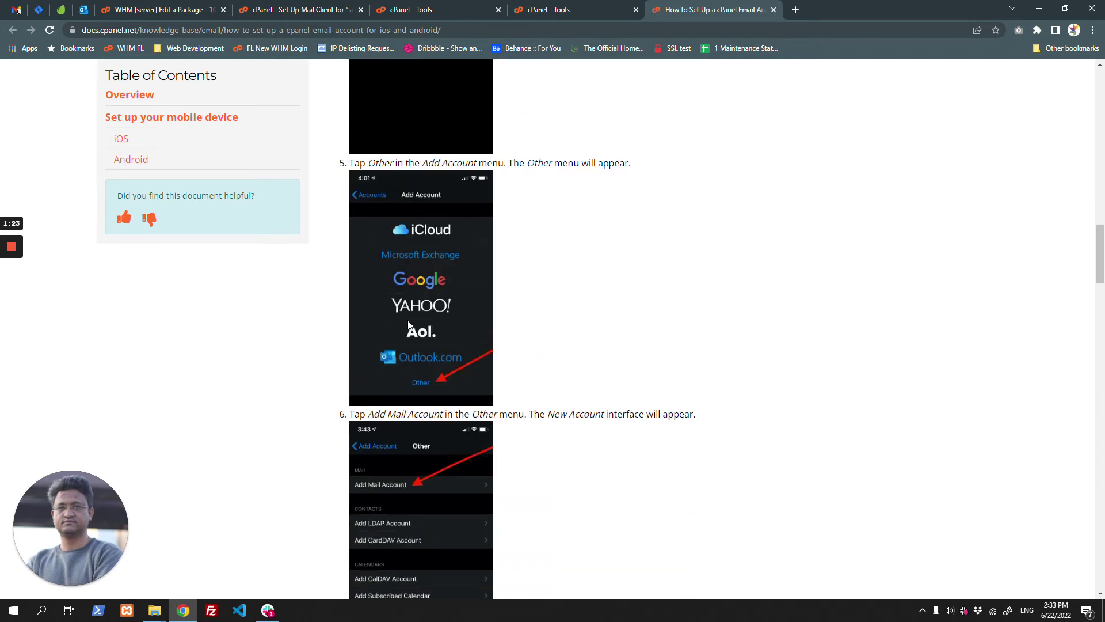
scroll(441, 386, "down", 1)
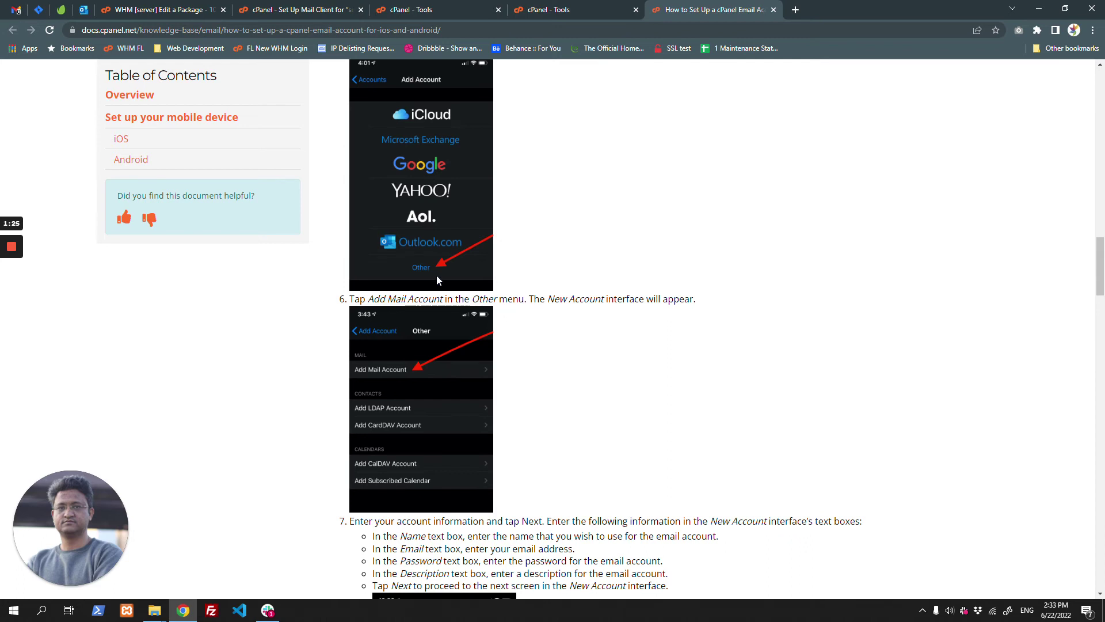
scroll(437, 276, "down", 1)
scroll(397, 266, "down", 2)
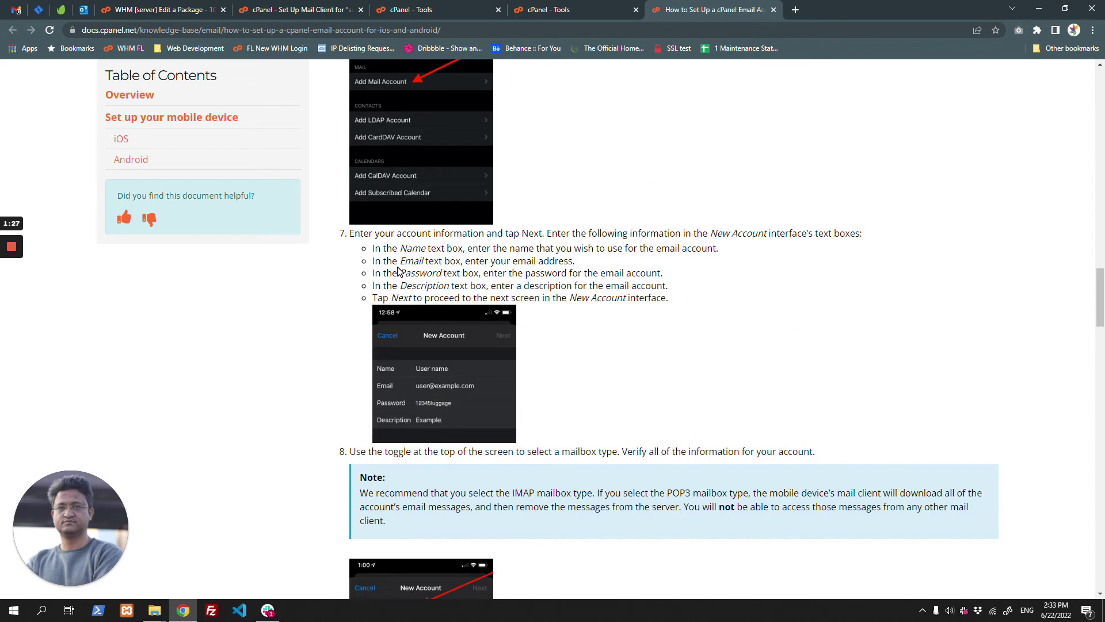
scroll(446, 375, "down", 1)
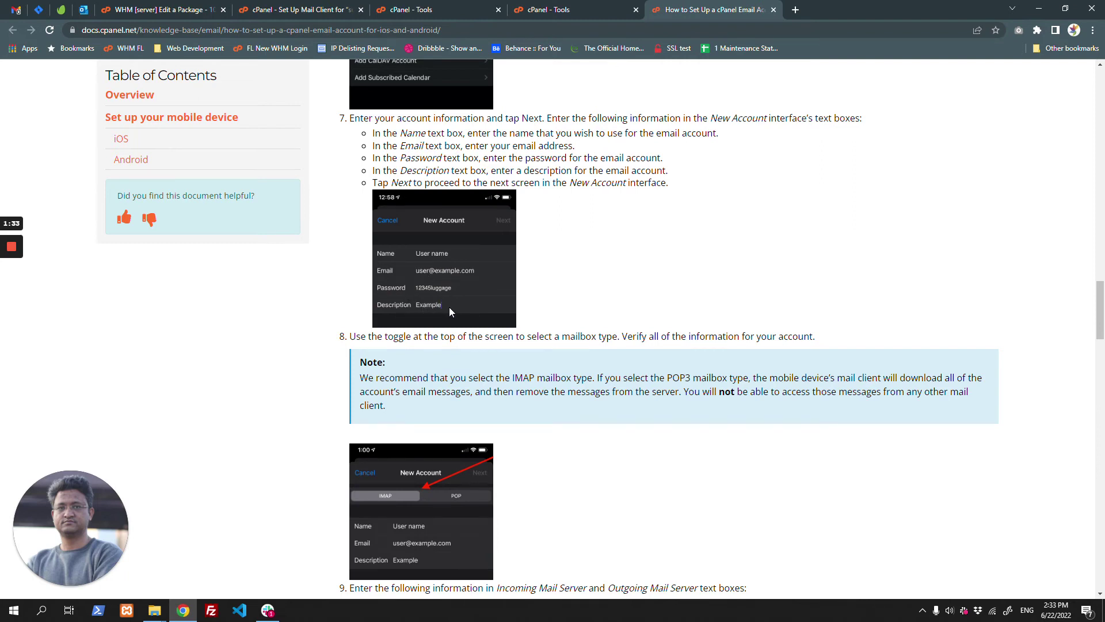
scroll(449, 307, "down", 2)
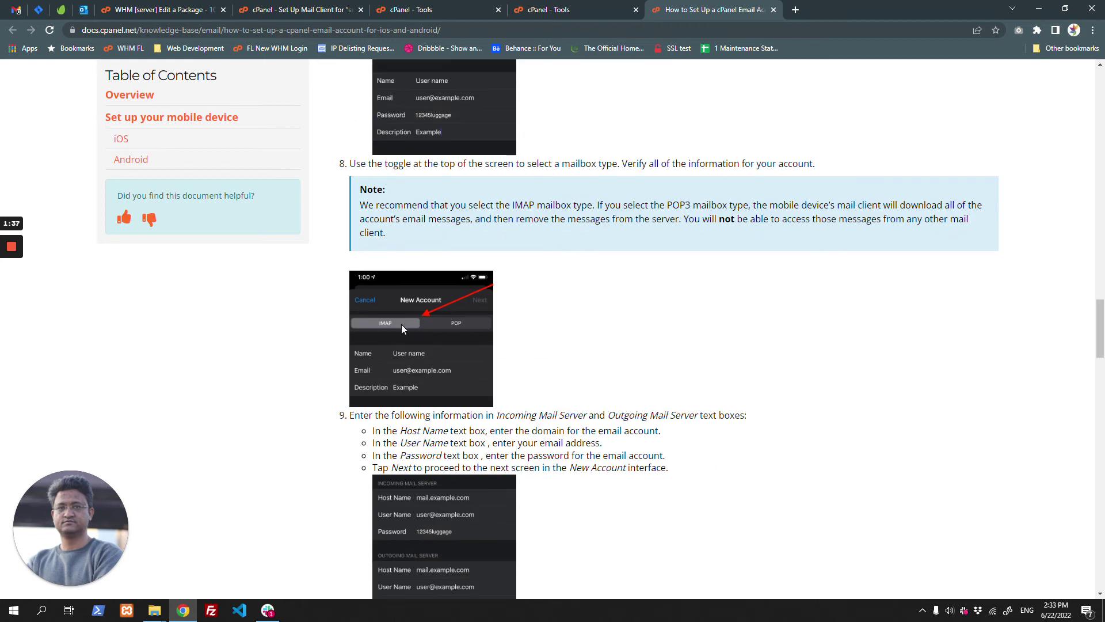
scroll(402, 324, "down", 2)
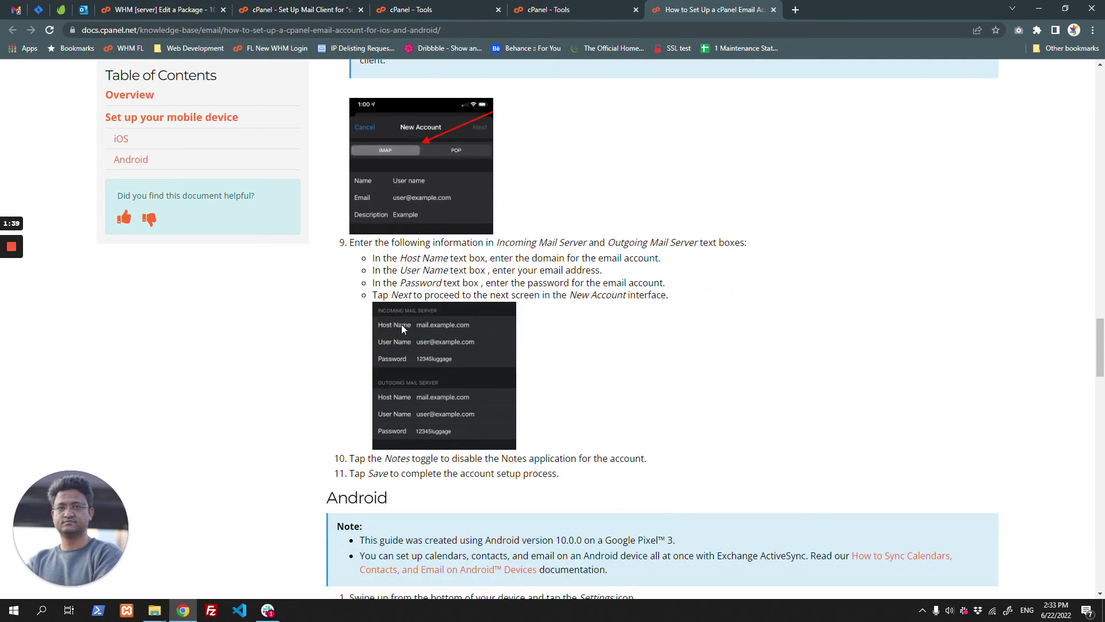
- Mark the secure incoming server webfulhost.com and compare it with the iOS guide
left_click(424, 9)
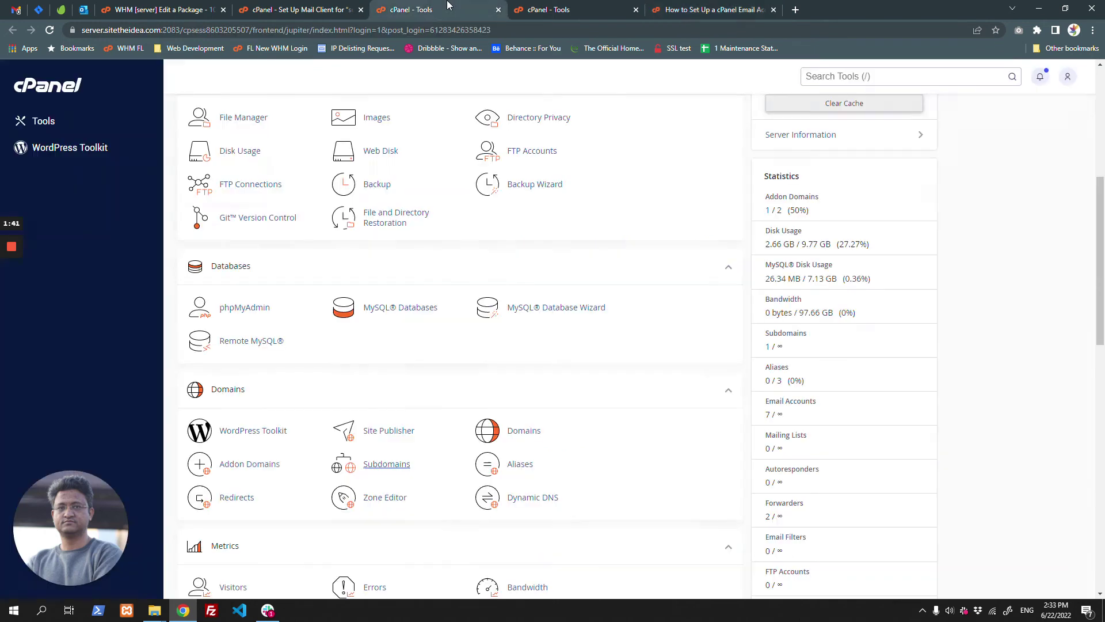
left_click(552, 10)
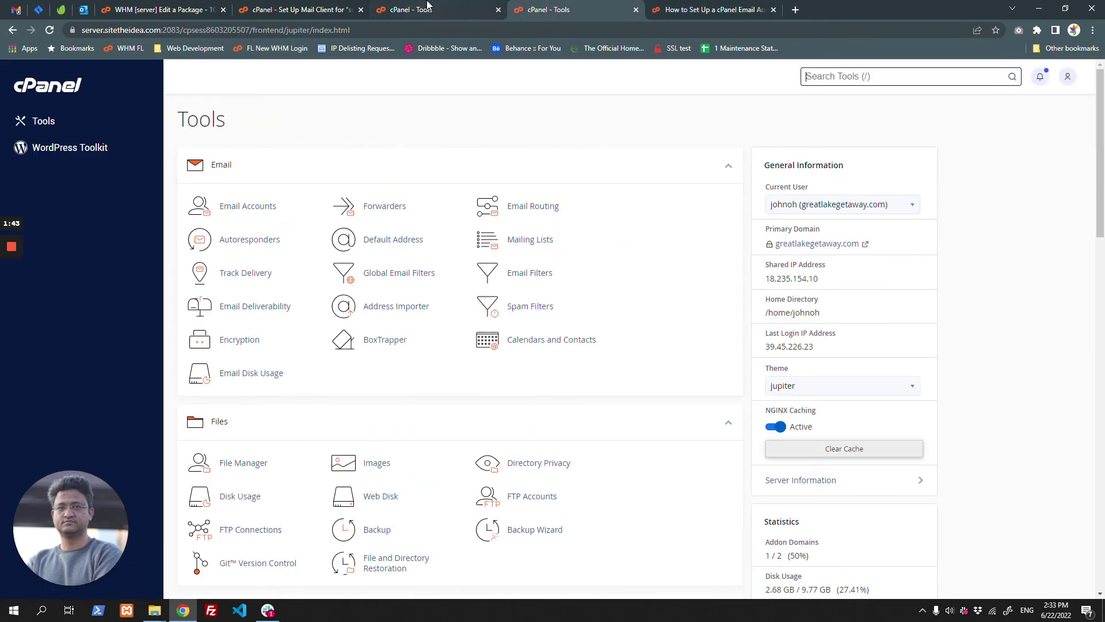
left_click(297, 9)
left_click_drag(340, 4, 573, 9)
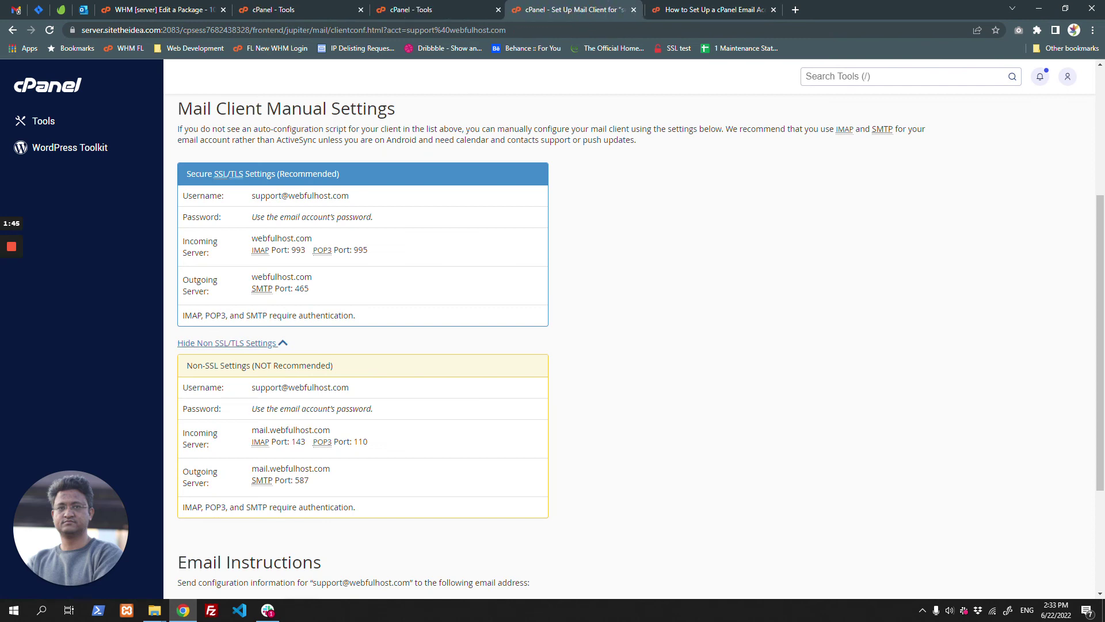
left_click_drag(252, 238, 312, 238)
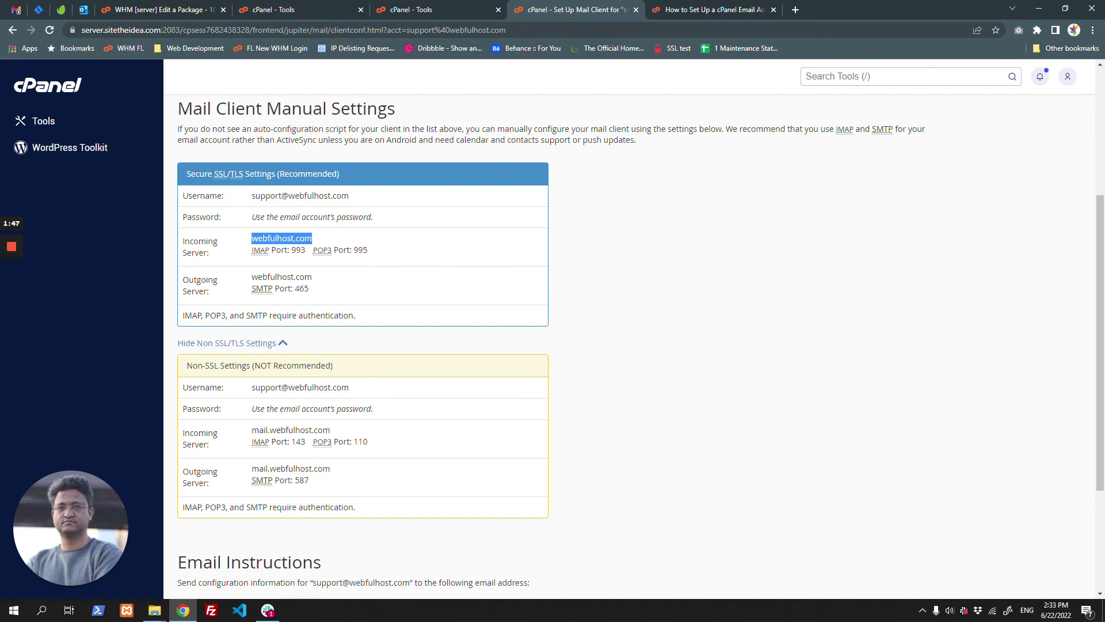
left_click(695, 10)
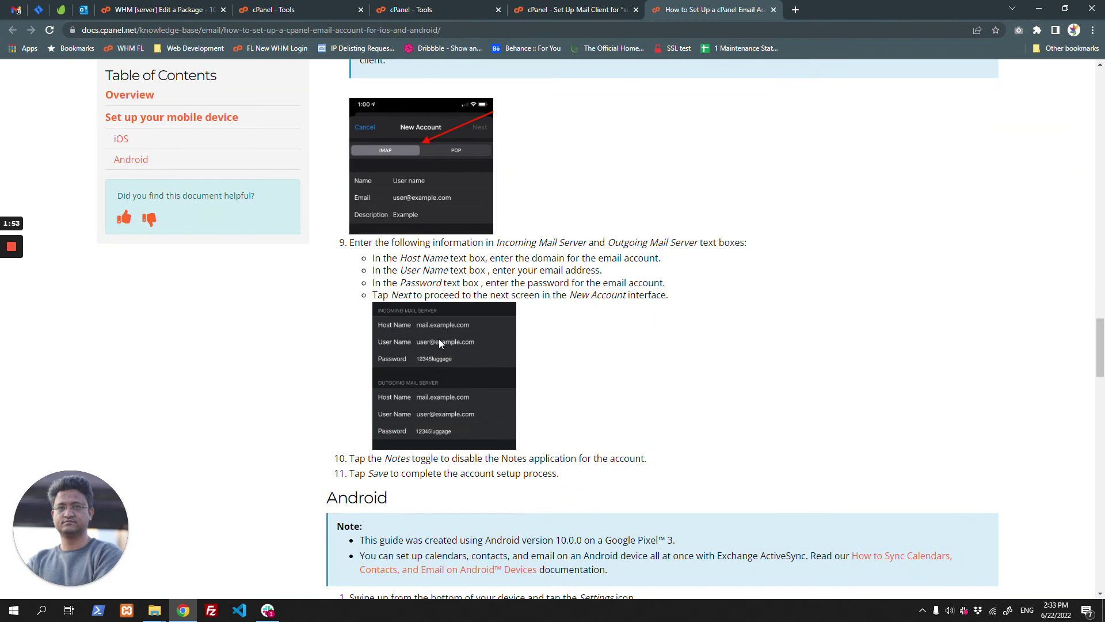
left_click(563, 9)
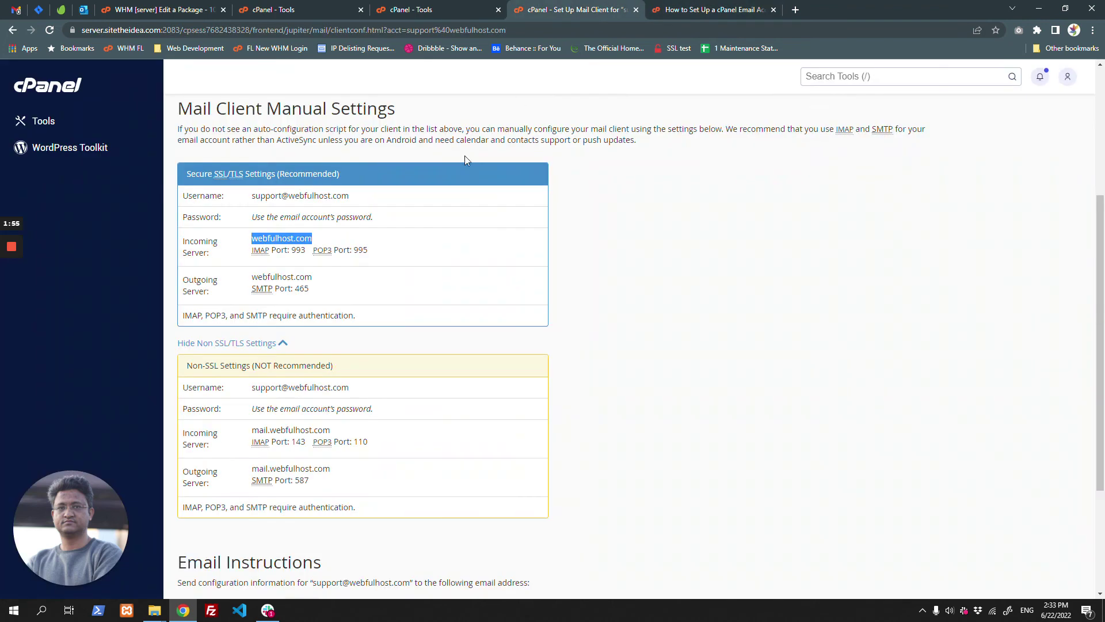
left_click(267, 191)
left_click_drag(252, 195, 352, 195)
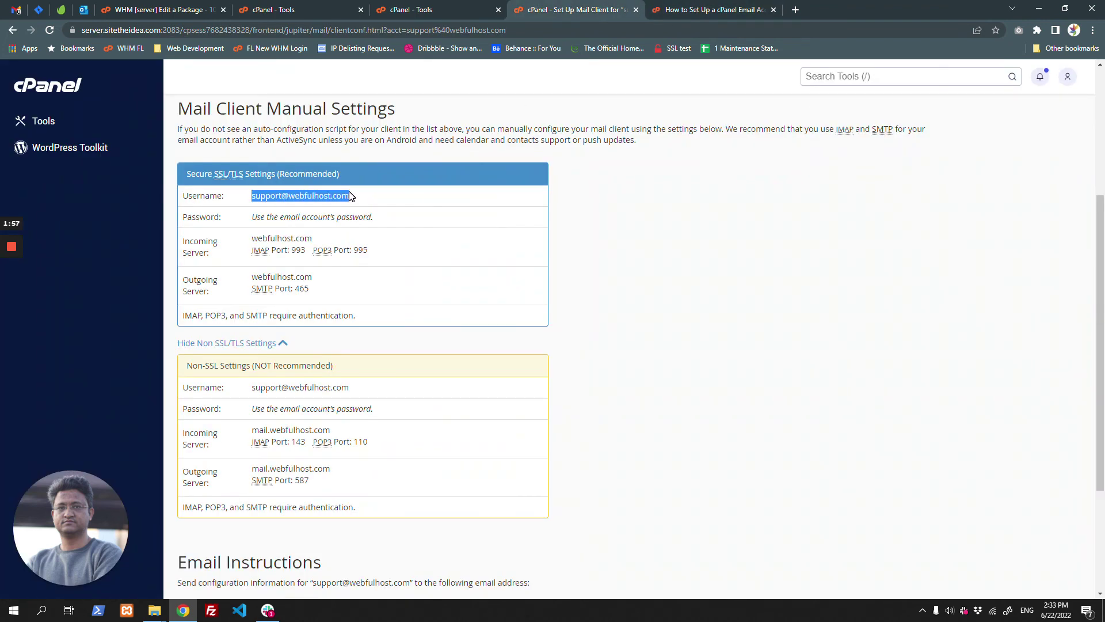
left_click(683, 8)
scroll(406, 403, "down", 2)
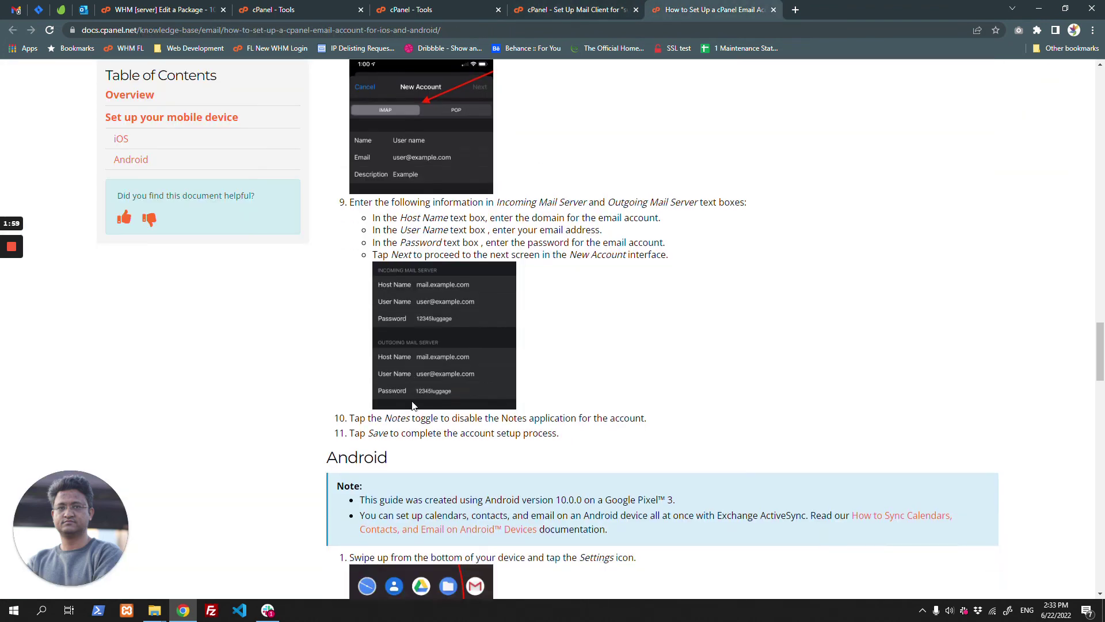
scroll(392, 284, "down", 1)
- Mark mail.webfulhost.com and the secure outgoing server, then check the guide's outgoing server entries
left_click(578, 9)
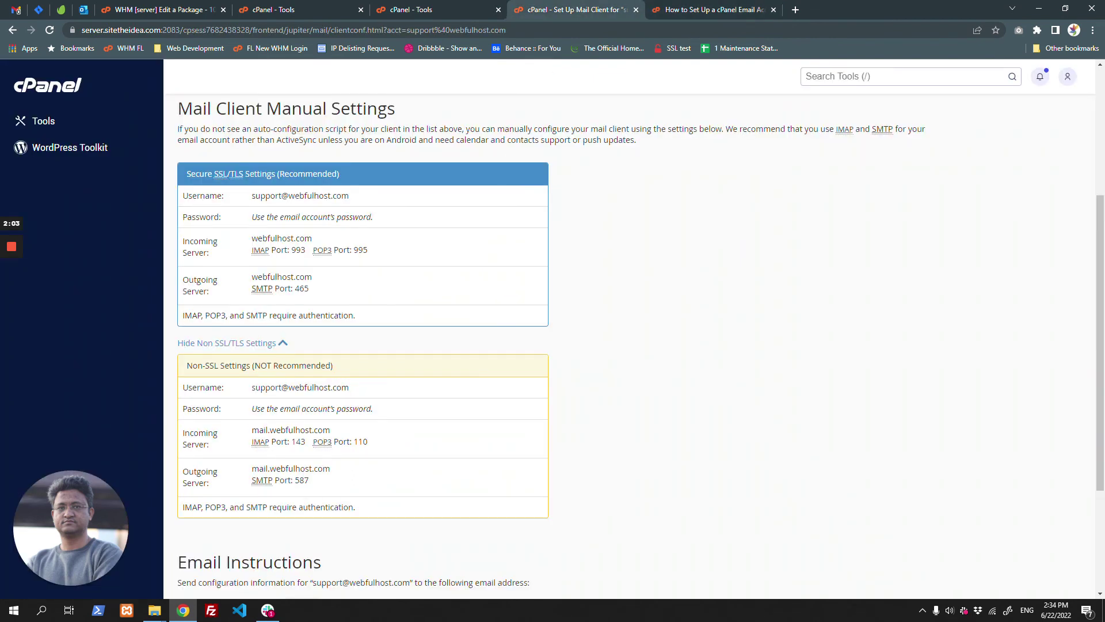
left_click_drag(251, 430, 332, 429)
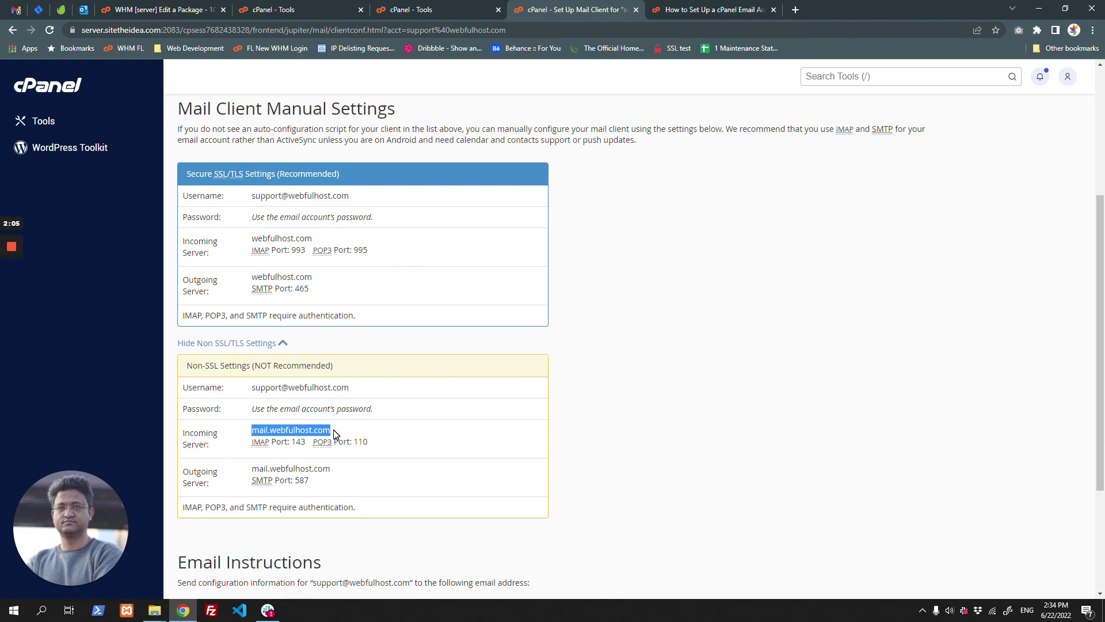
left_click_drag(252, 276, 293, 276)
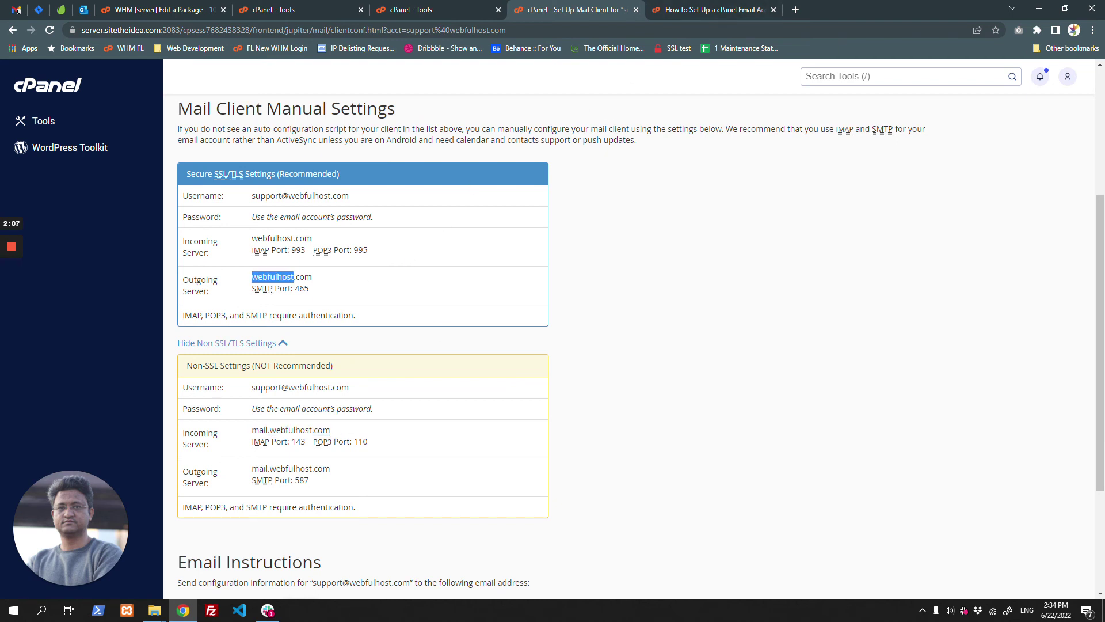
left_click(703, 9)
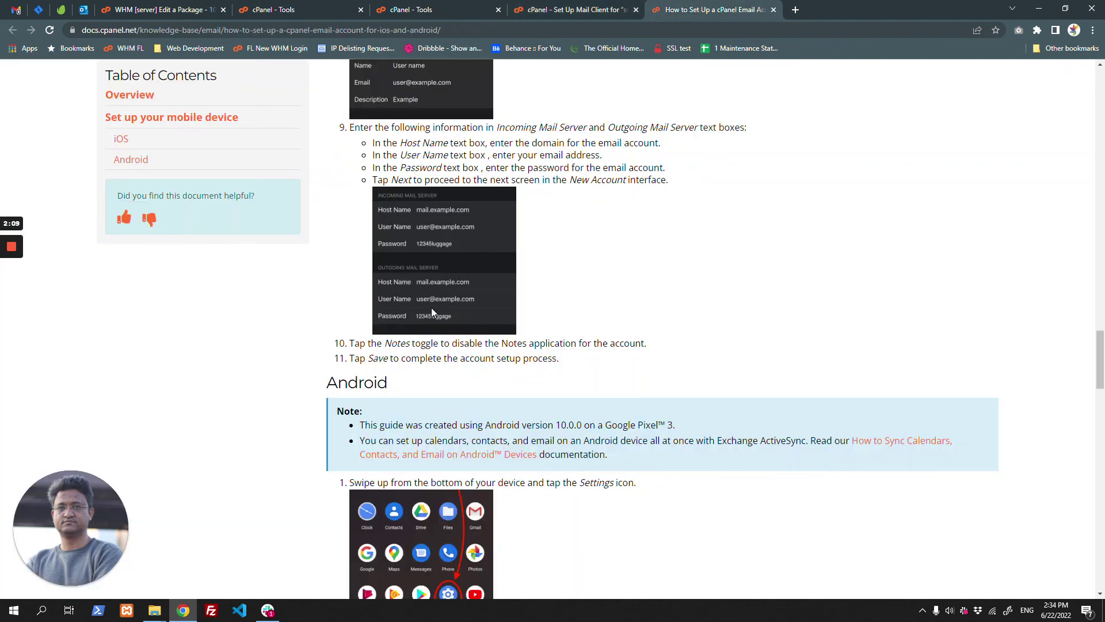
left_click(626, 9)
scroll(553, 303, "up", 3)
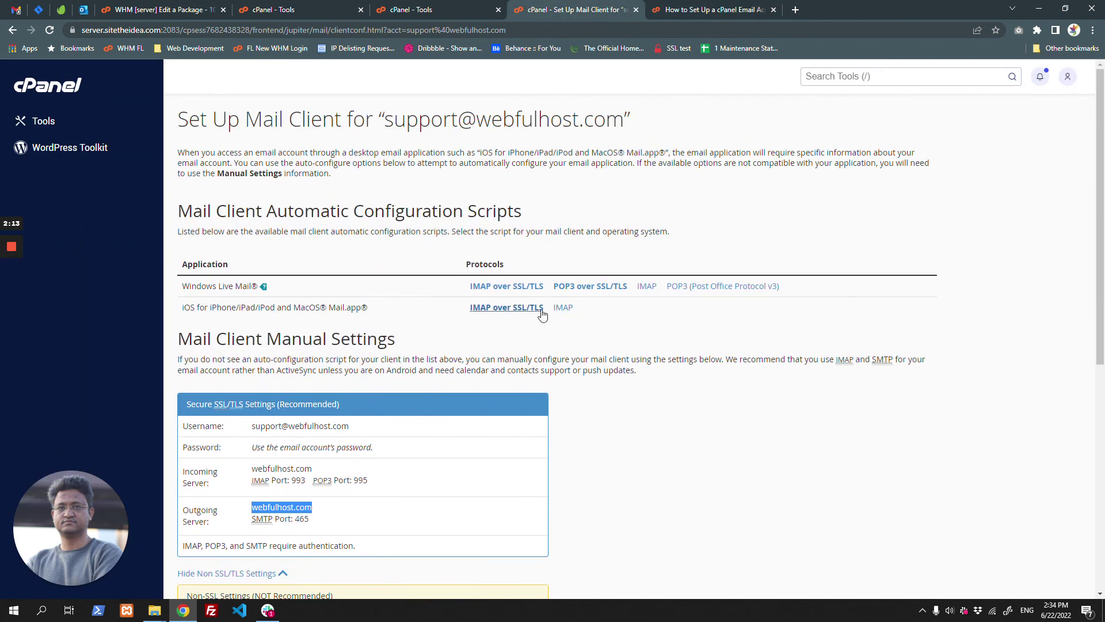